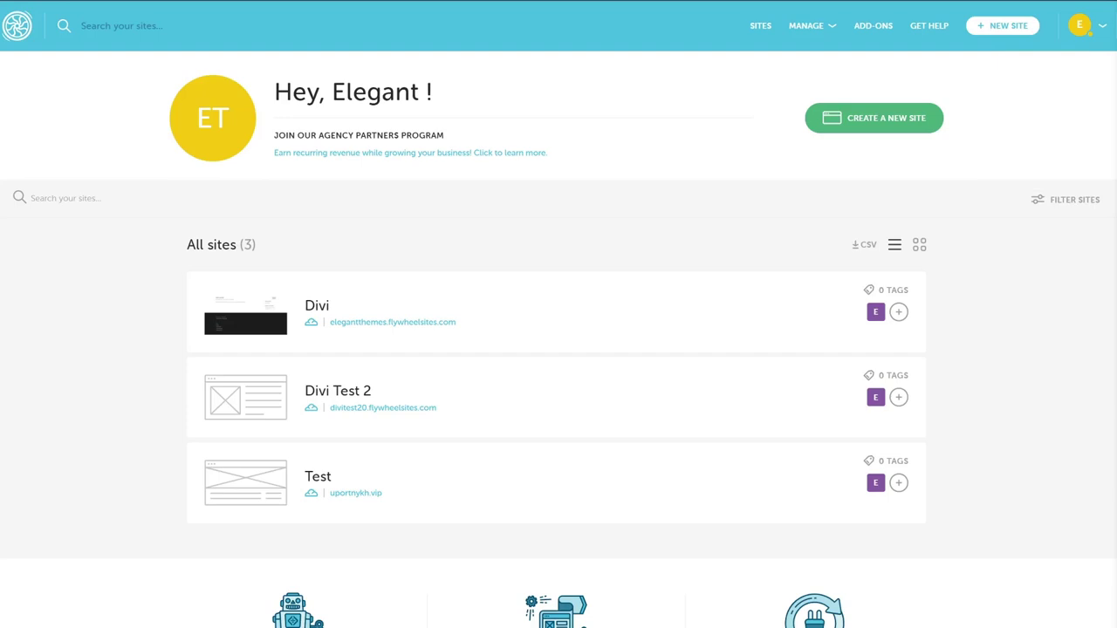
# Start a new site owned by the organization and begin creating a hosting plan for it.
pyautogui.click(925, 129)
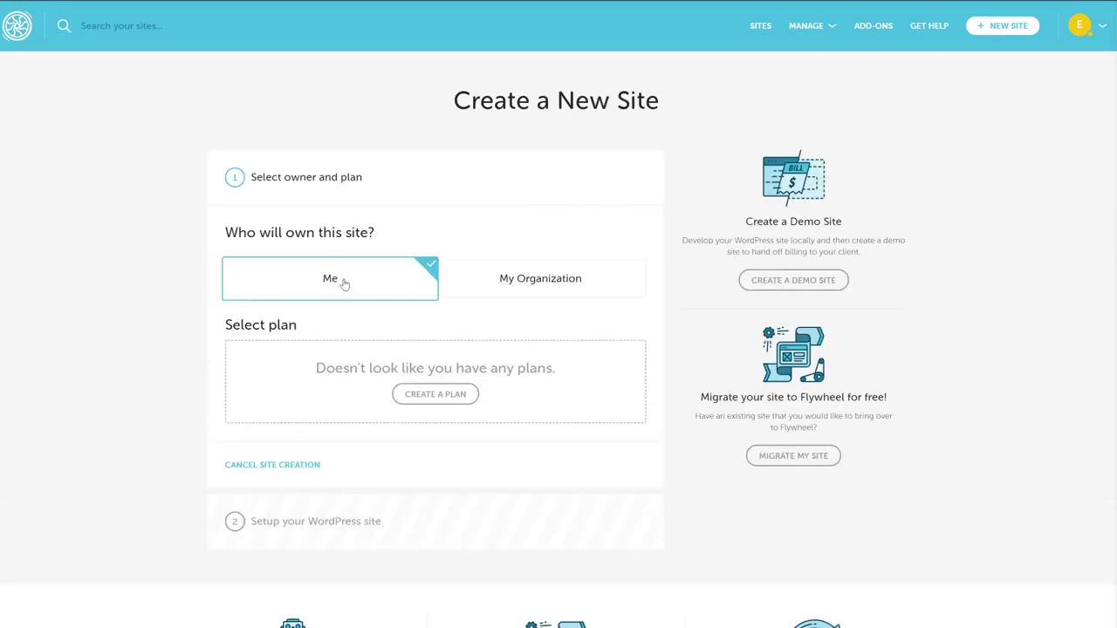
pyautogui.click(513, 273)
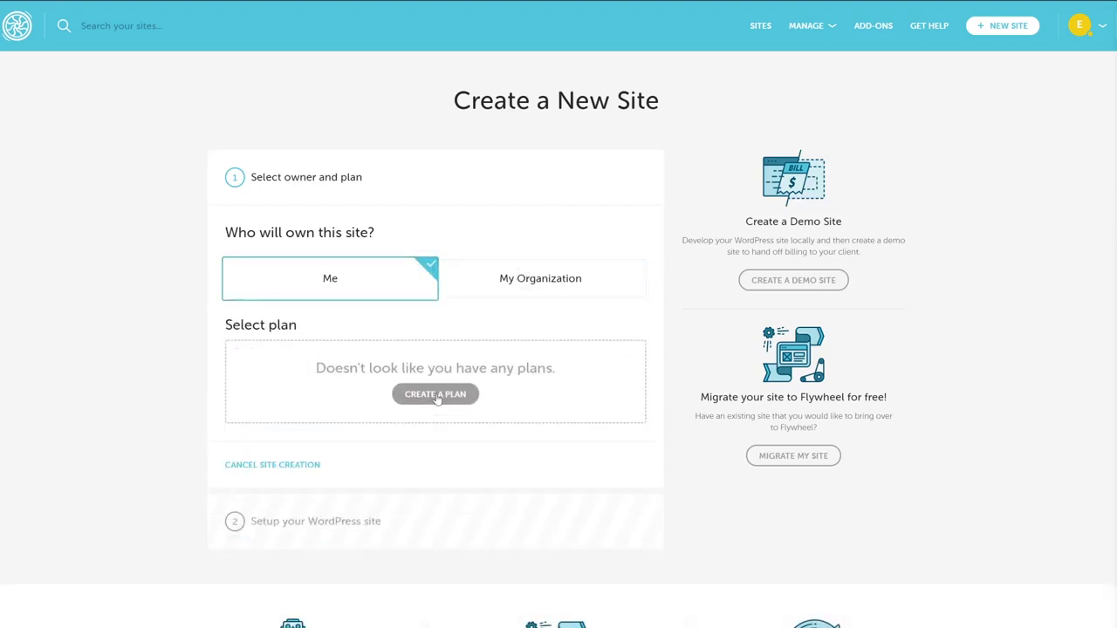
pyautogui.click(436, 394)
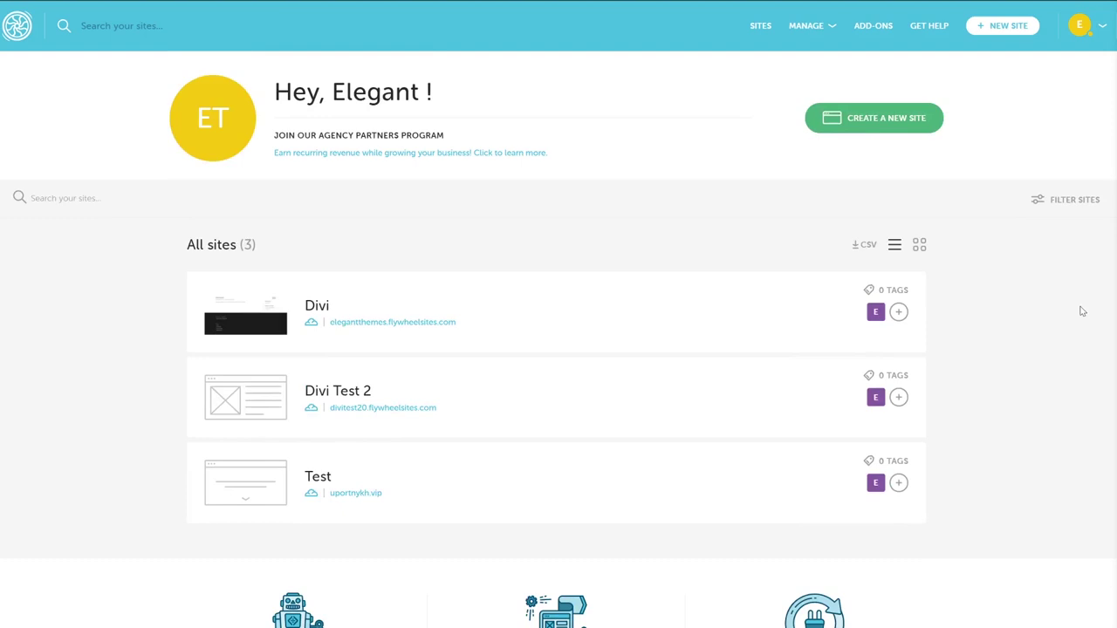
# Begin a migration and try I Got This, then I'd Like Help, settling on the free Standard migration over the $49 Expedited one.
pyautogui.scroll(-4, 1081, 312)
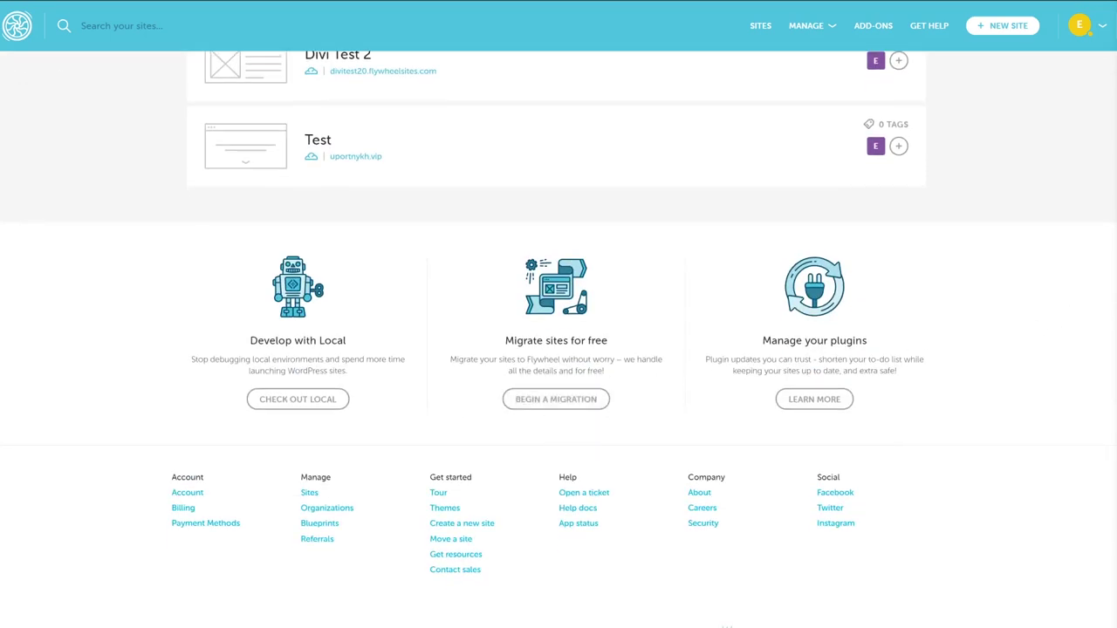
pyautogui.click(565, 399)
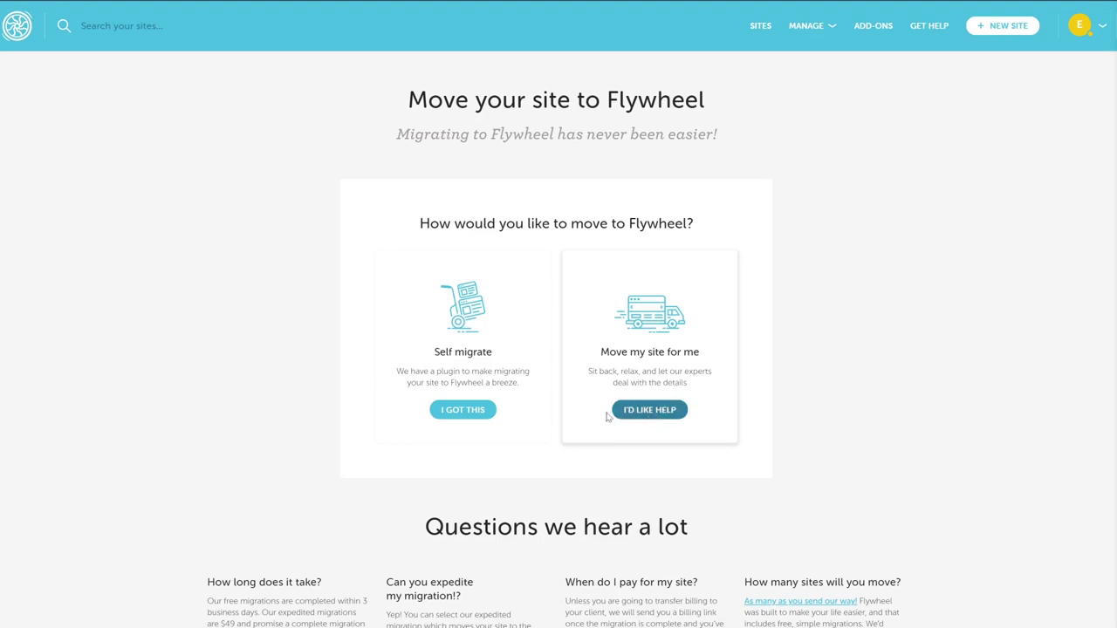
pyautogui.click(465, 417)
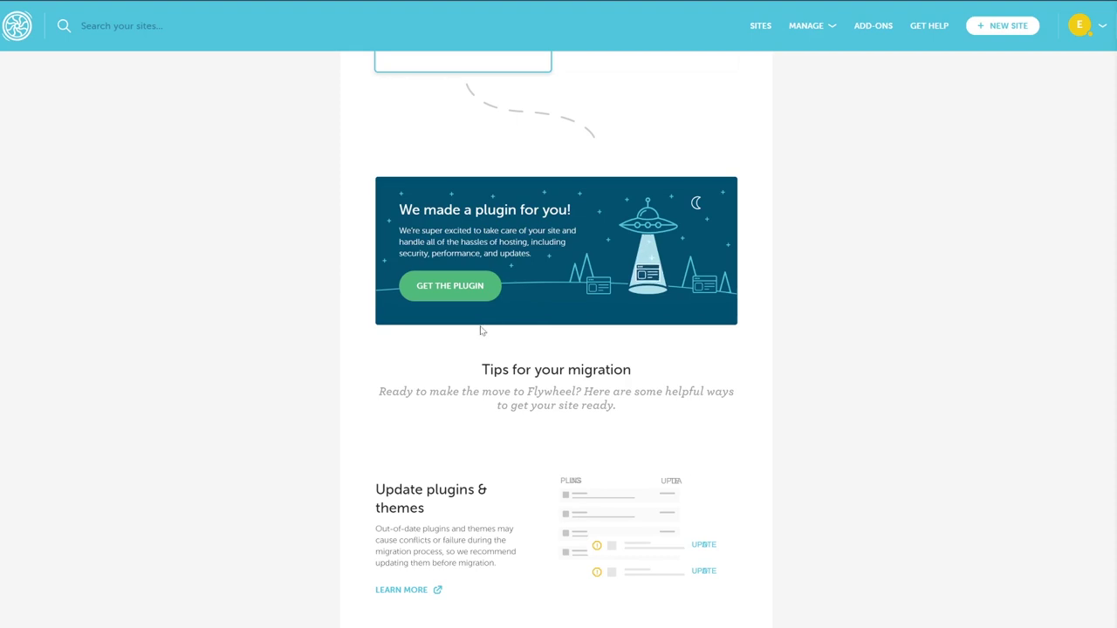
pyautogui.scroll(4, 480, 330)
pyautogui.click(563, 328)
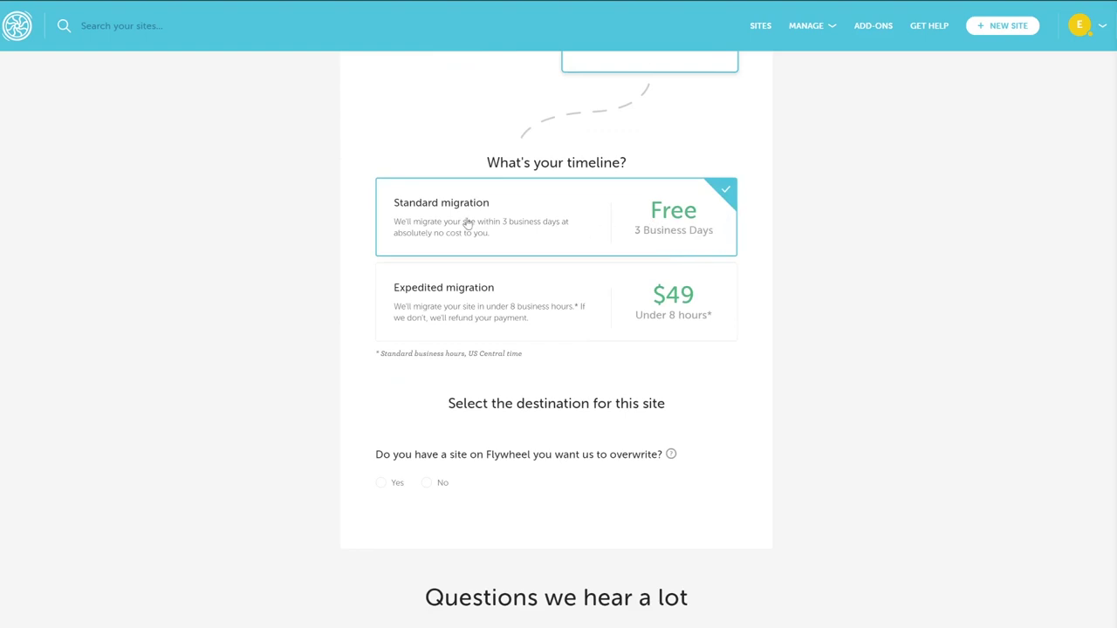
pyautogui.click(585, 293)
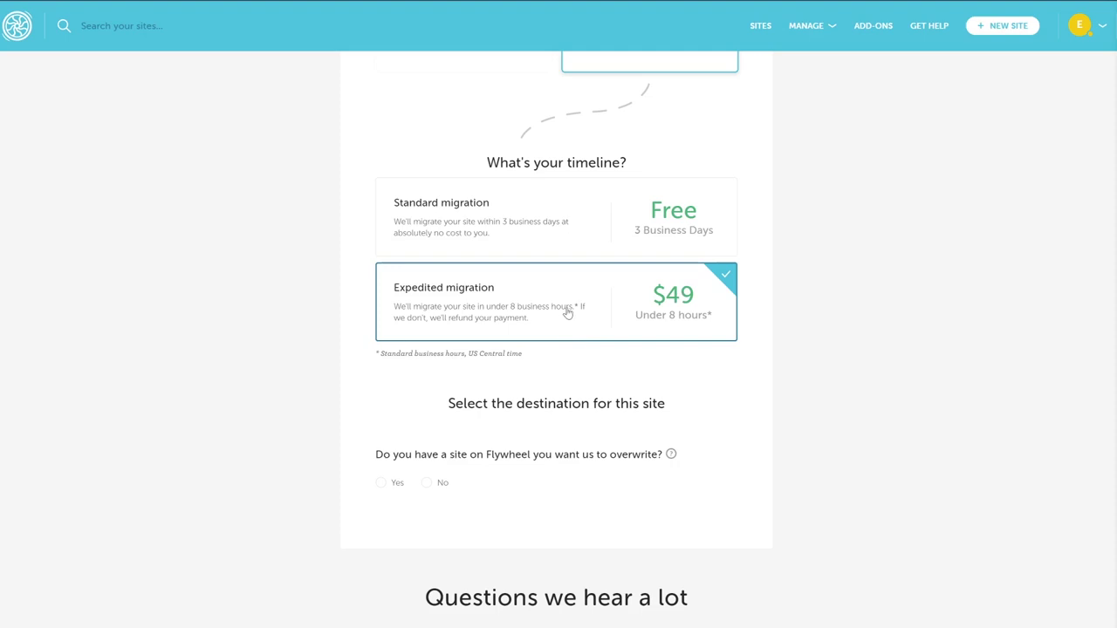
pyautogui.click(576, 245)
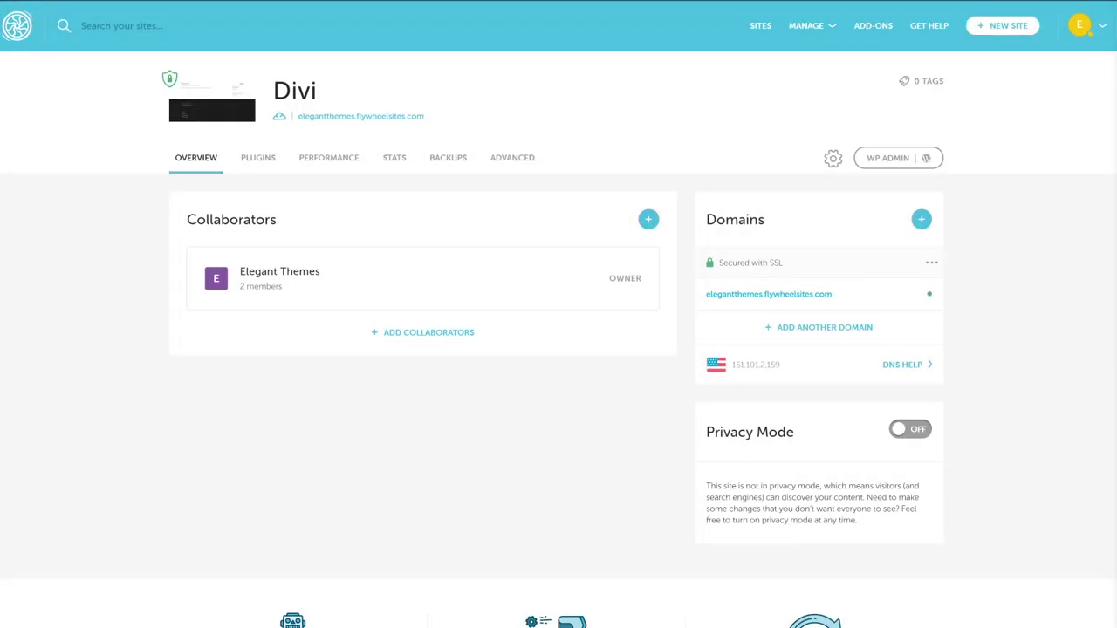
# Tour the Divi site's Plugins, Performance, Stats, Backups and Advanced tabs, return to Overview, and open the gear menu.
pyautogui.click(268, 160)
pyautogui.click(354, 167)
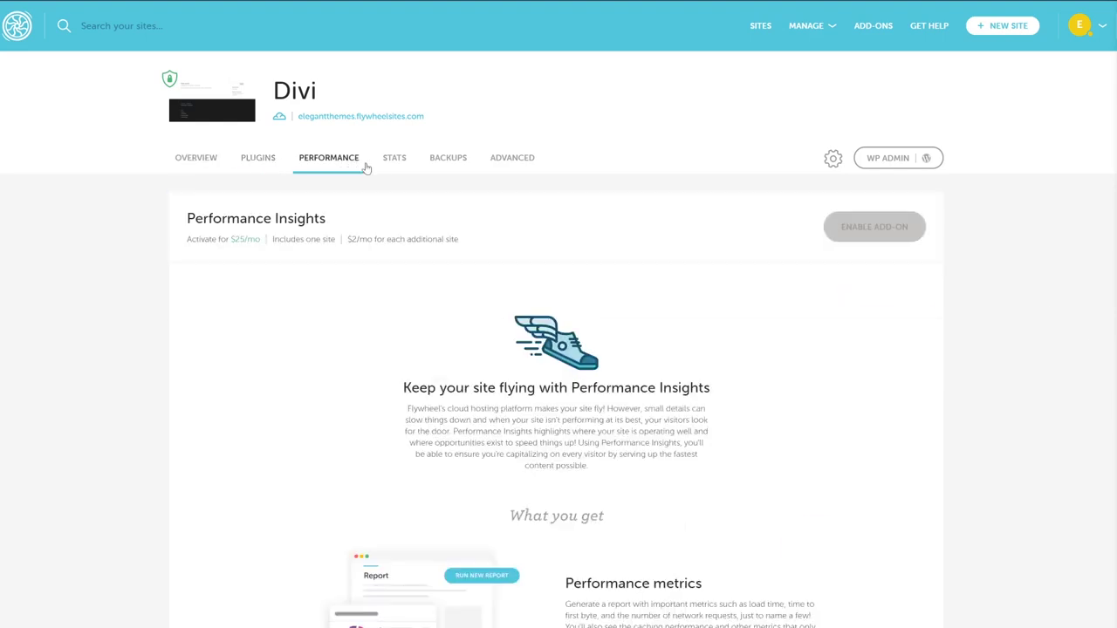
pyautogui.click(391, 166)
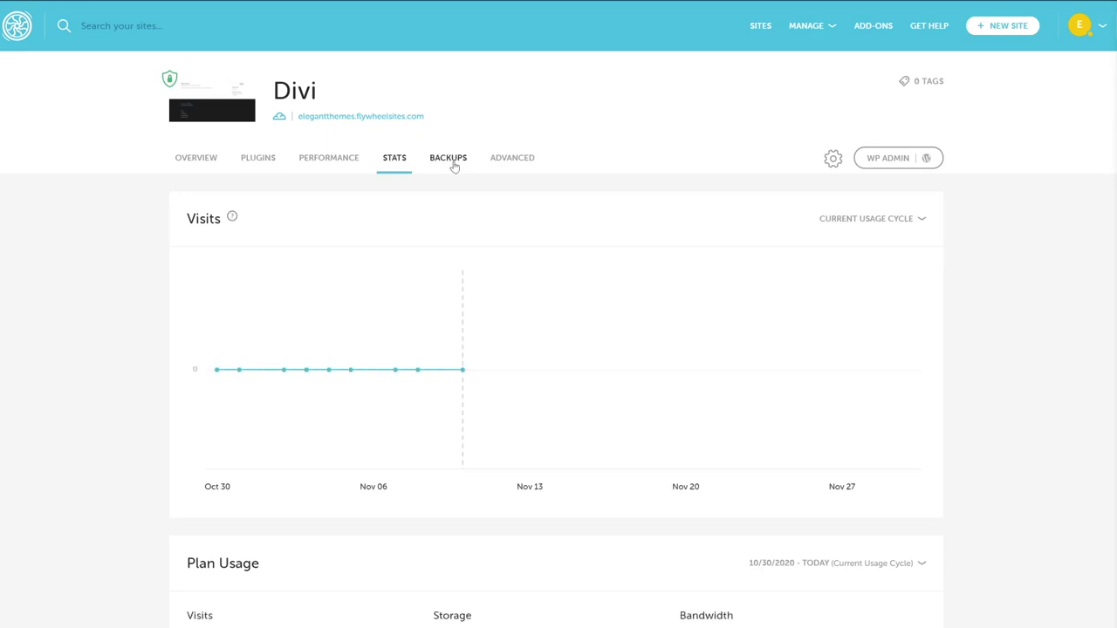
pyautogui.click(454, 165)
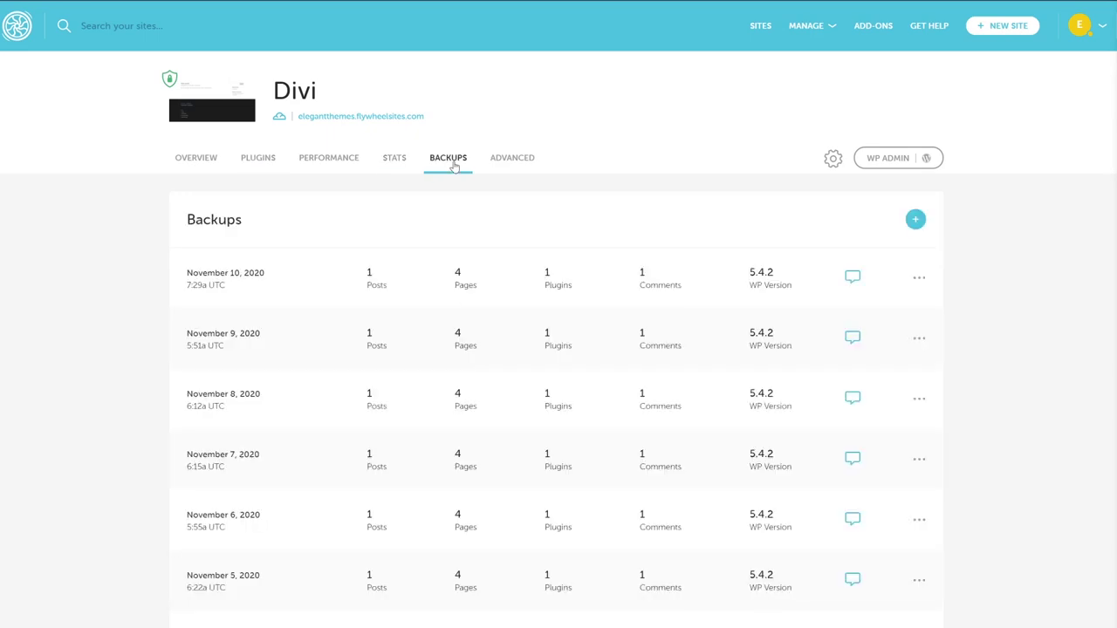
pyautogui.click(512, 160)
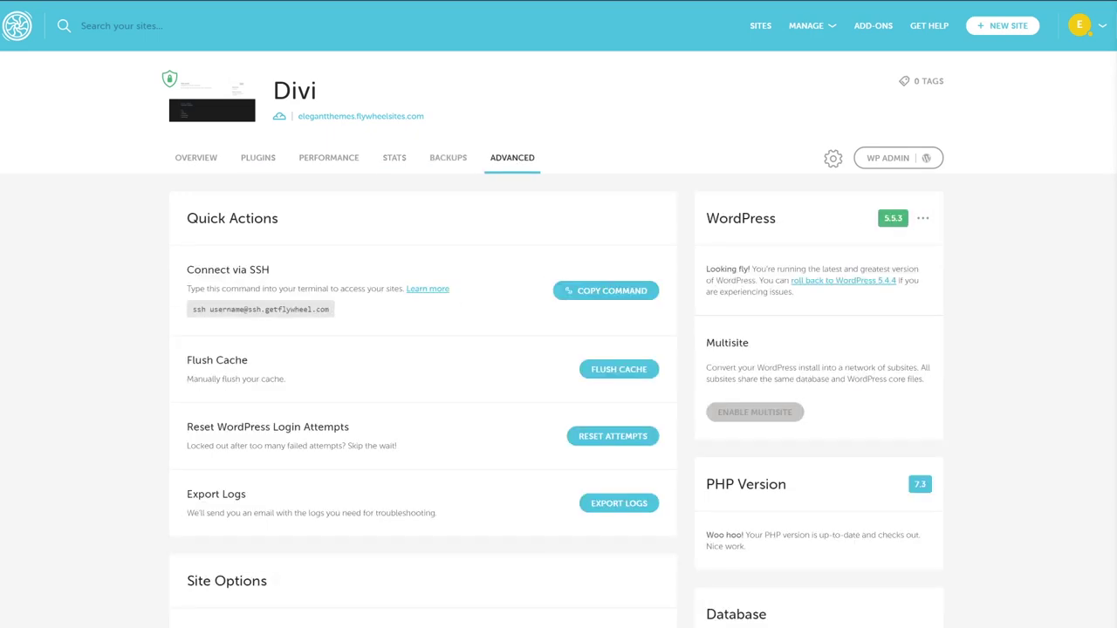
pyautogui.click(212, 159)
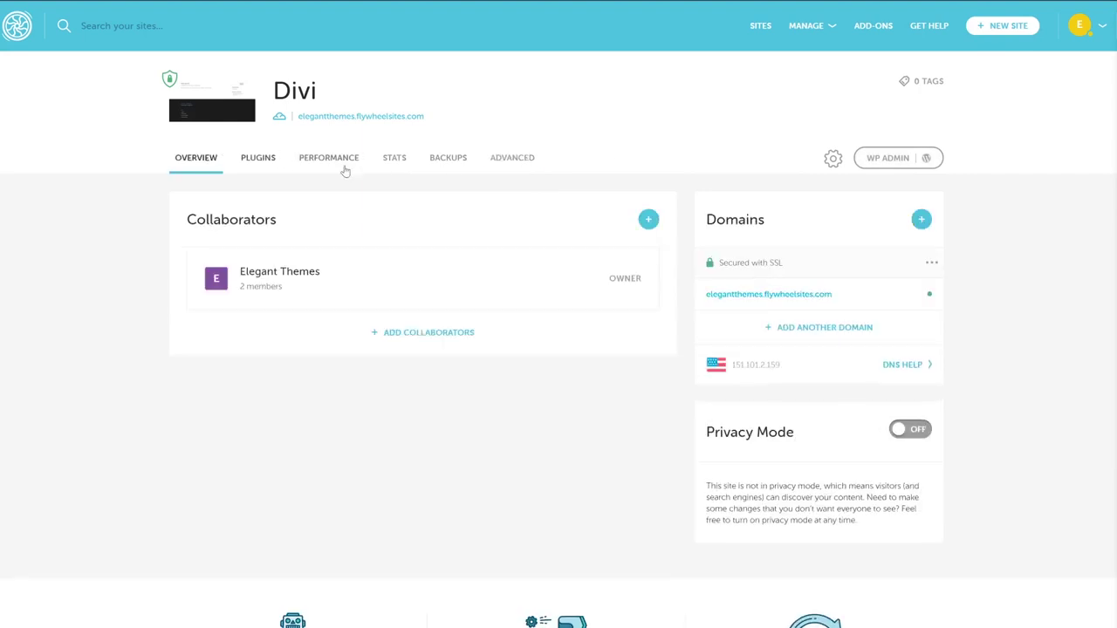
pyautogui.click(830, 159)
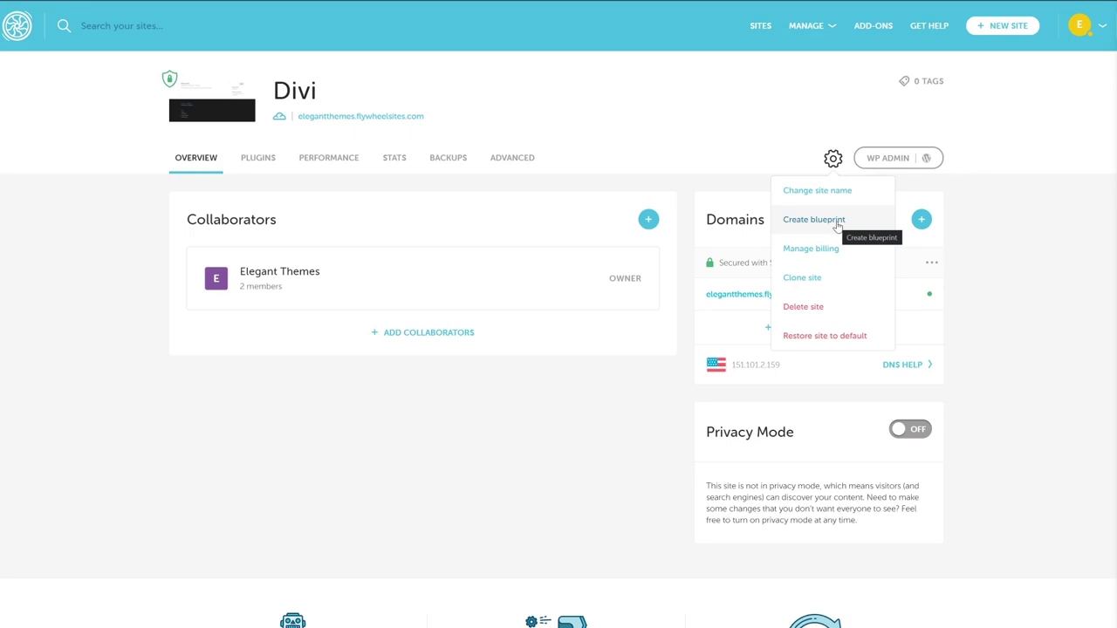
# Create a blueprint named 'Divi Test Site' from the Divi site.
pyautogui.click(835, 223)
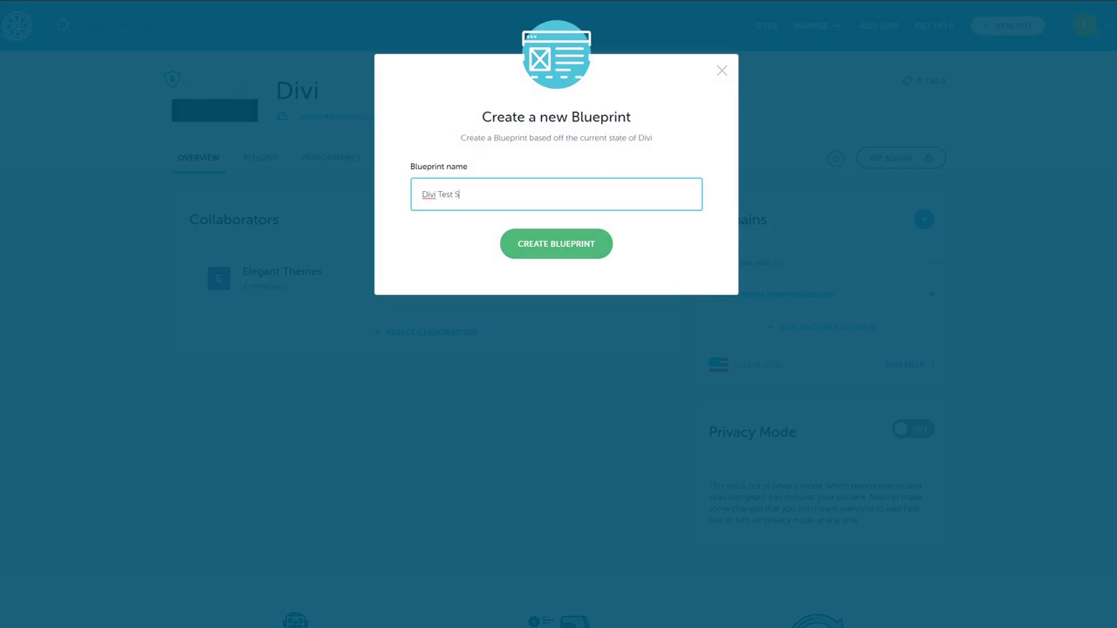
pyautogui.click(608, 245)
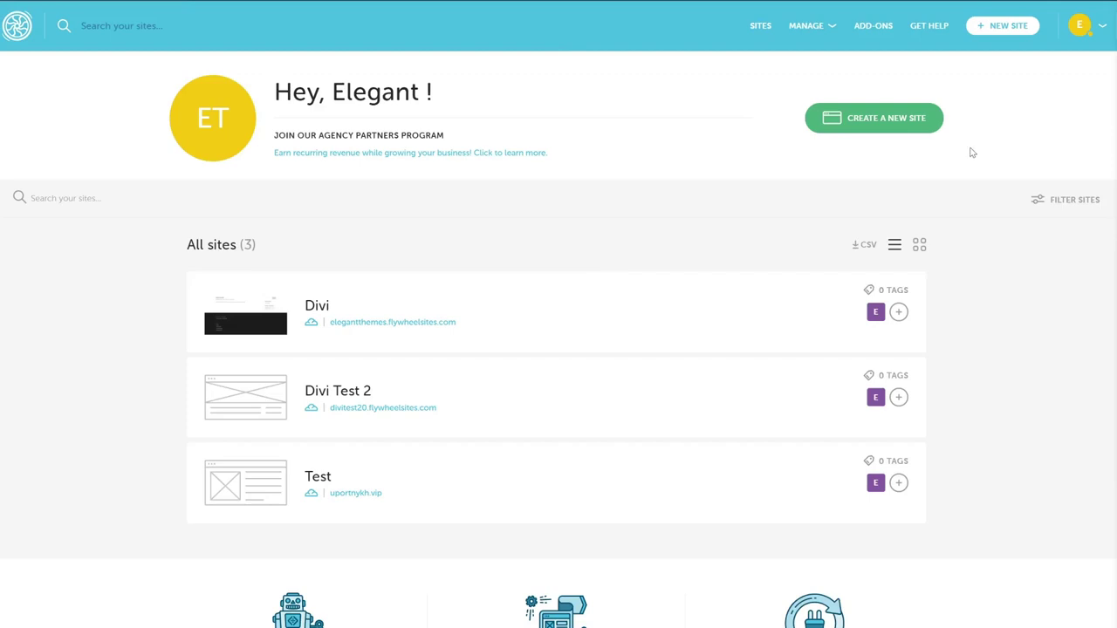
# Under Manage > Blueprints, pick Create Site from the Divi Test Site blueprint's menu.
pyautogui.click(811, 26)
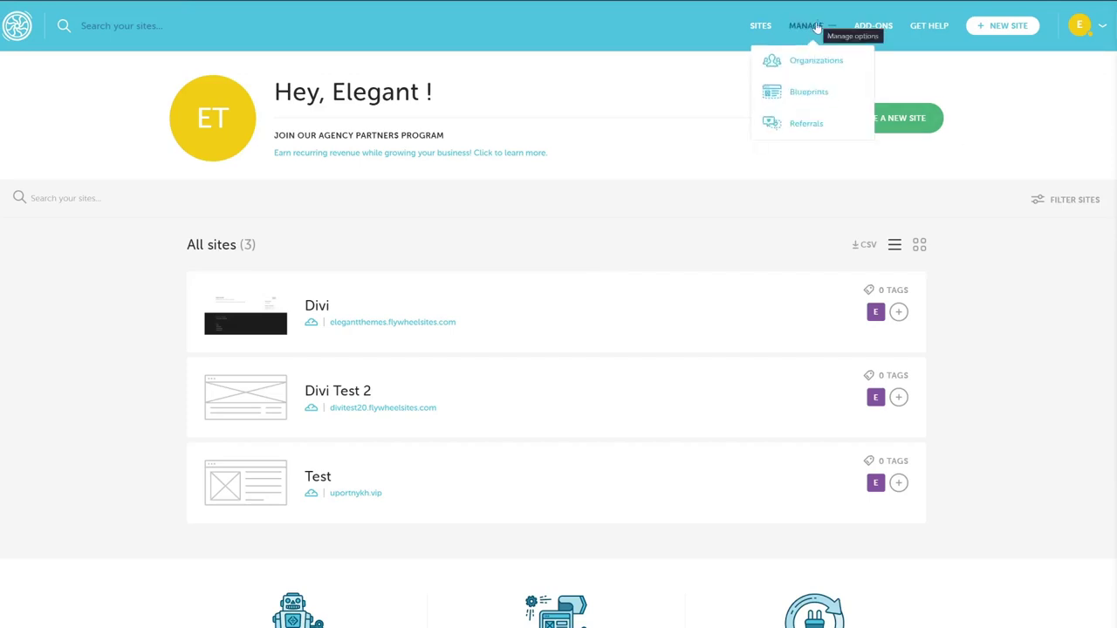
pyautogui.click(813, 93)
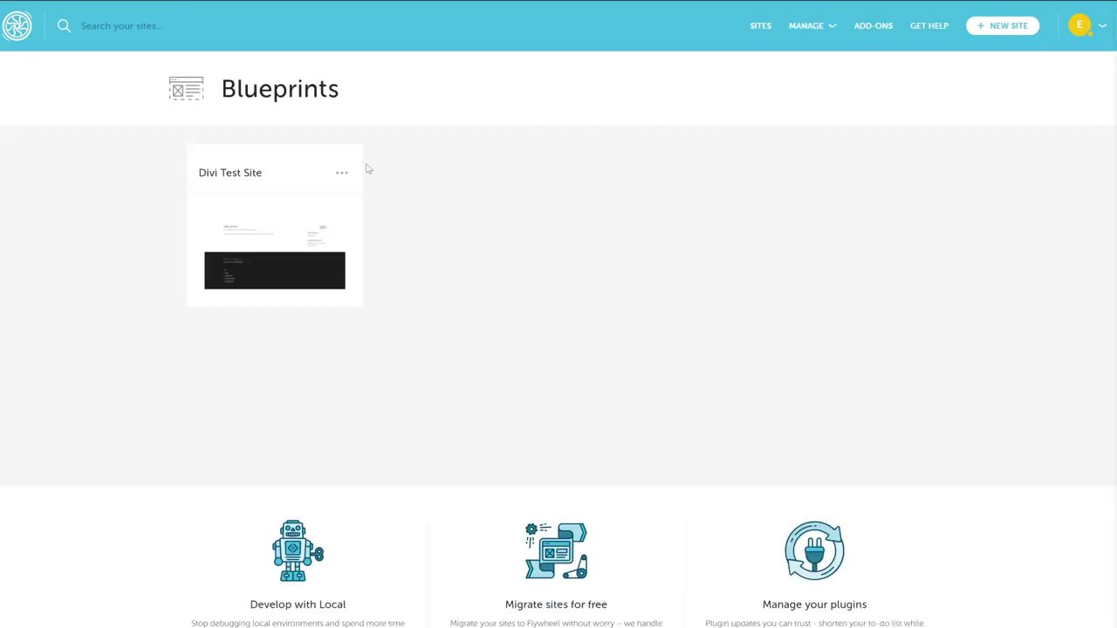
pyautogui.click(346, 177)
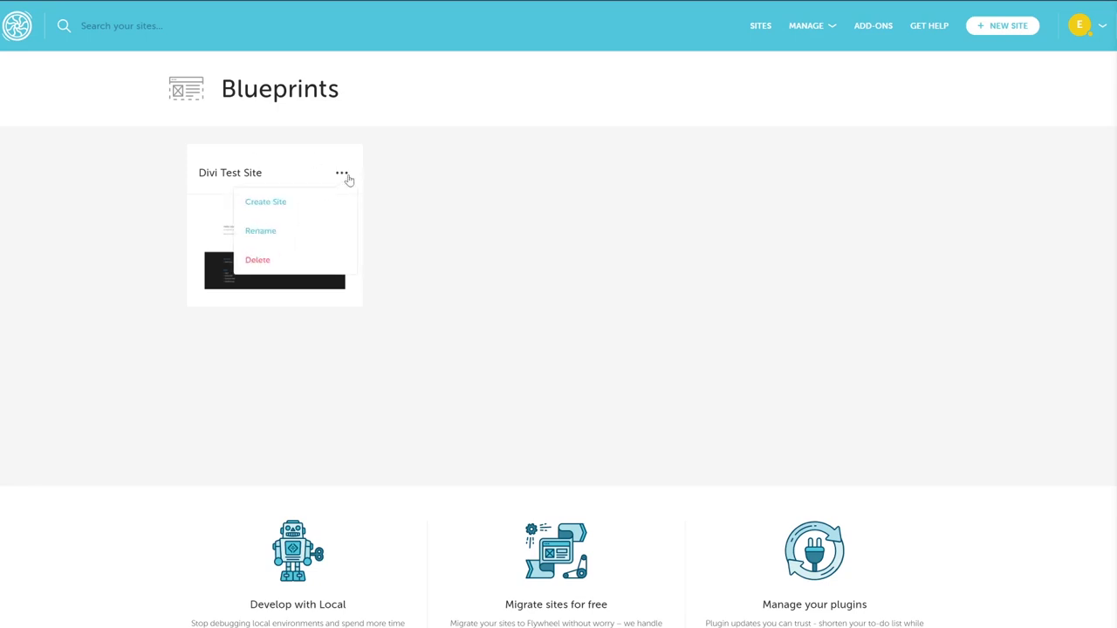
pyautogui.click(331, 201)
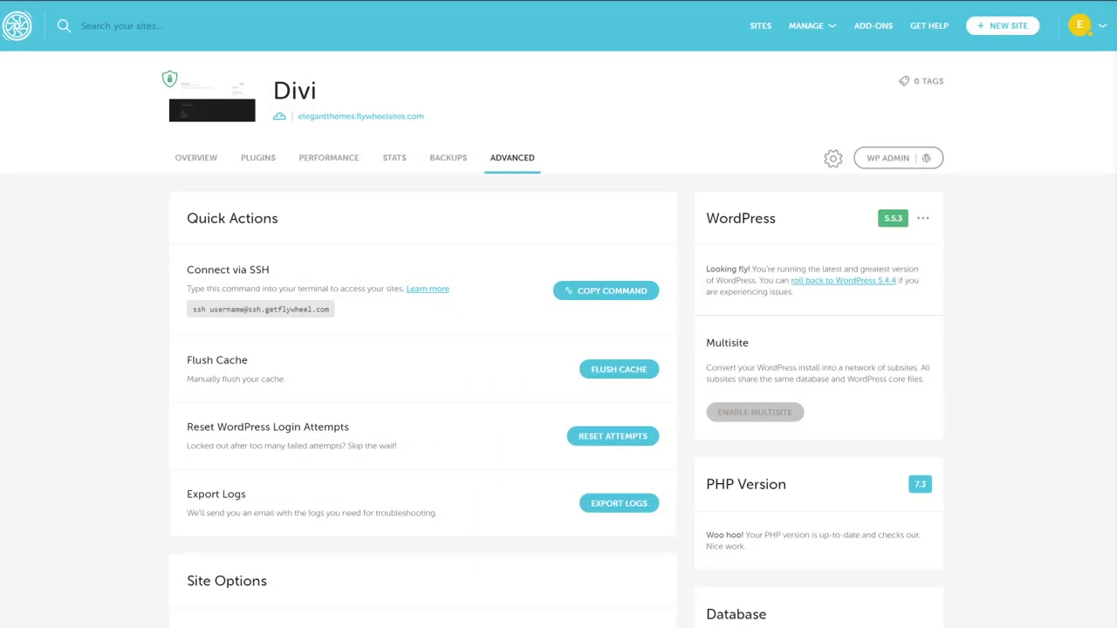
pyautogui.scroll(-9, 990, 239)
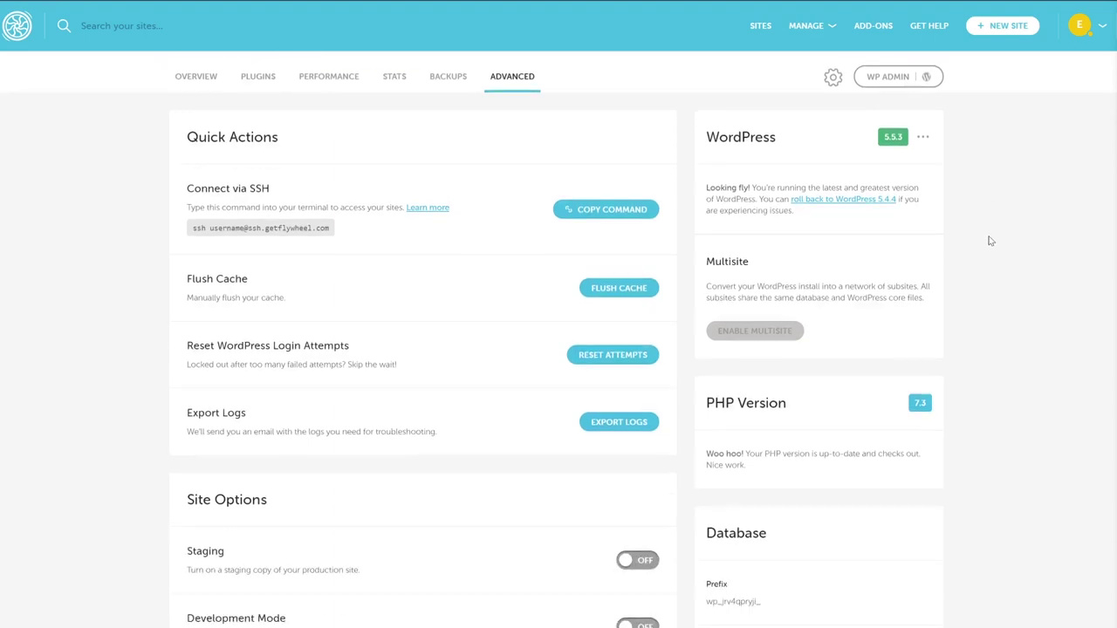
pyautogui.scroll(10, 1003, 239)
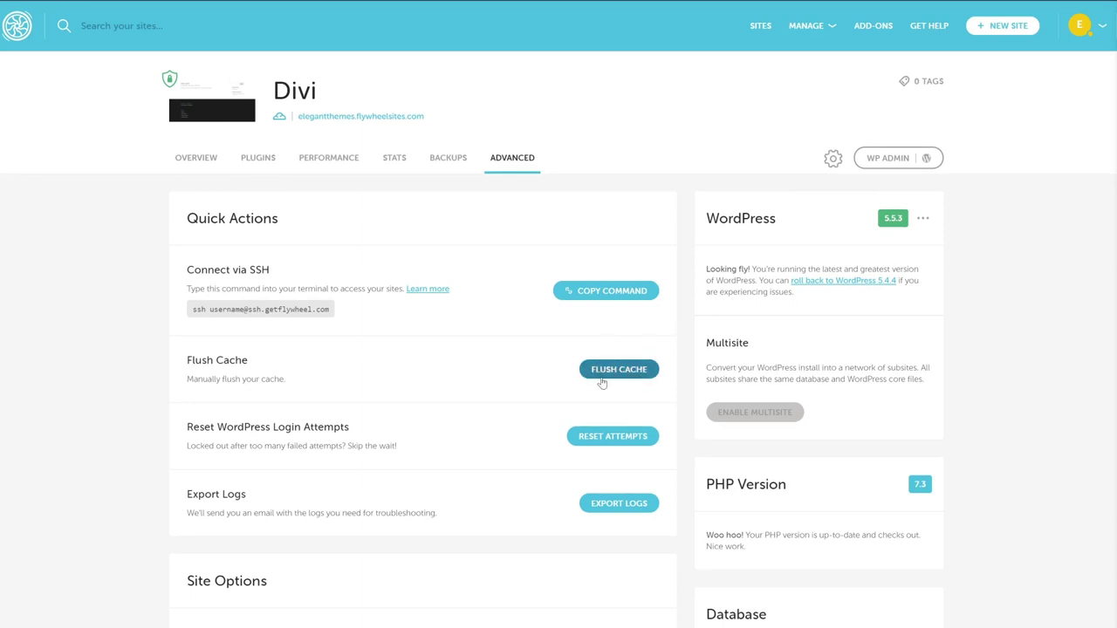
pyautogui.click(924, 222)
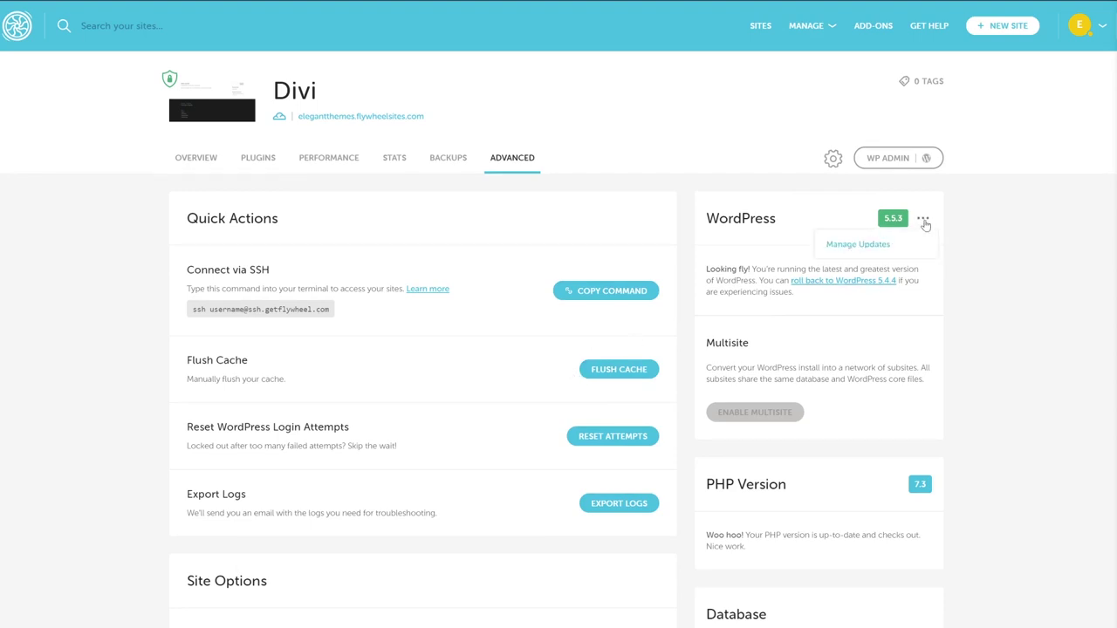
pyautogui.click(859, 247)
pyautogui.moveTo(760, 410)
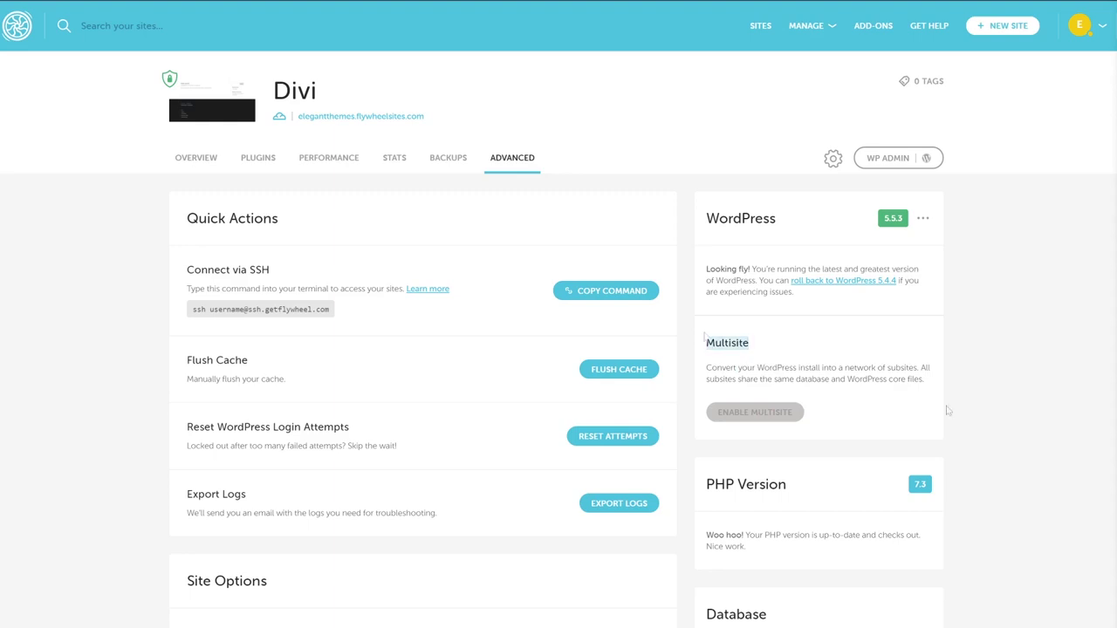
pyautogui.scroll(-5, 949, 411)
pyautogui.doubleClick(188, 361)
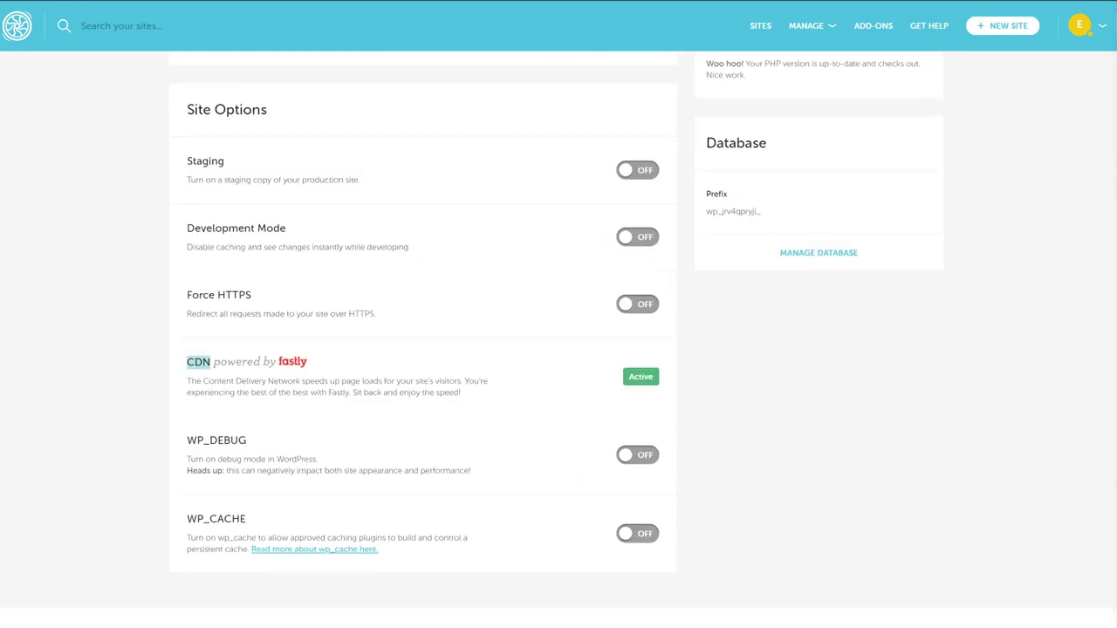
pyautogui.scroll(2, 847, 189)
pyautogui.moveTo(851, 189); pyautogui.dragTo(703, 189)
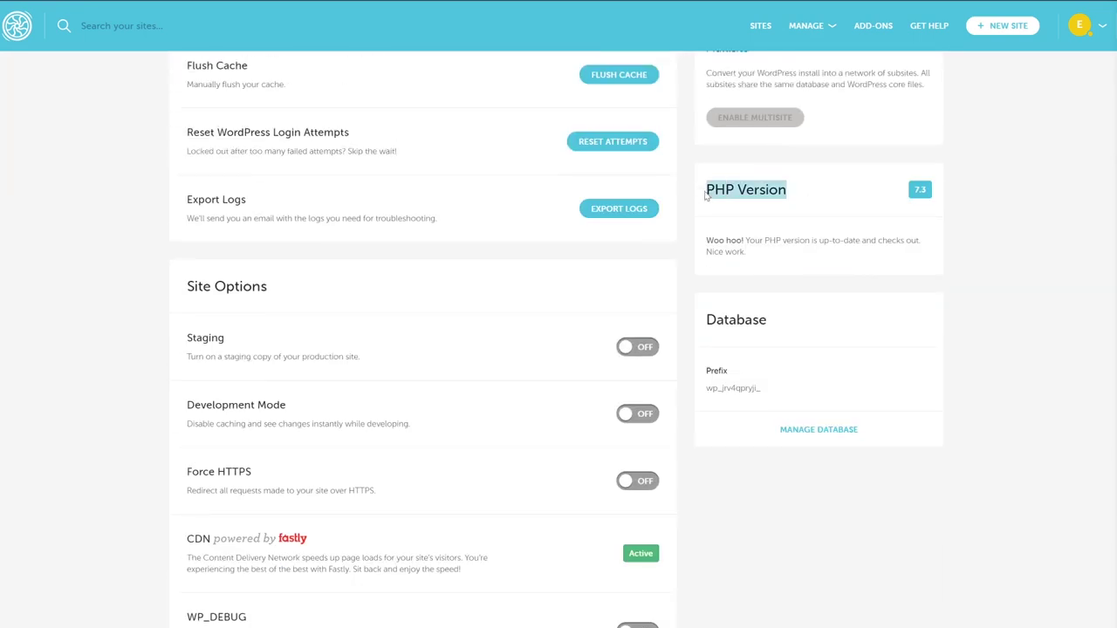
pyautogui.click(804, 196)
pyautogui.tripleClick(825, 193)
pyautogui.scroll(-2, 810, 209)
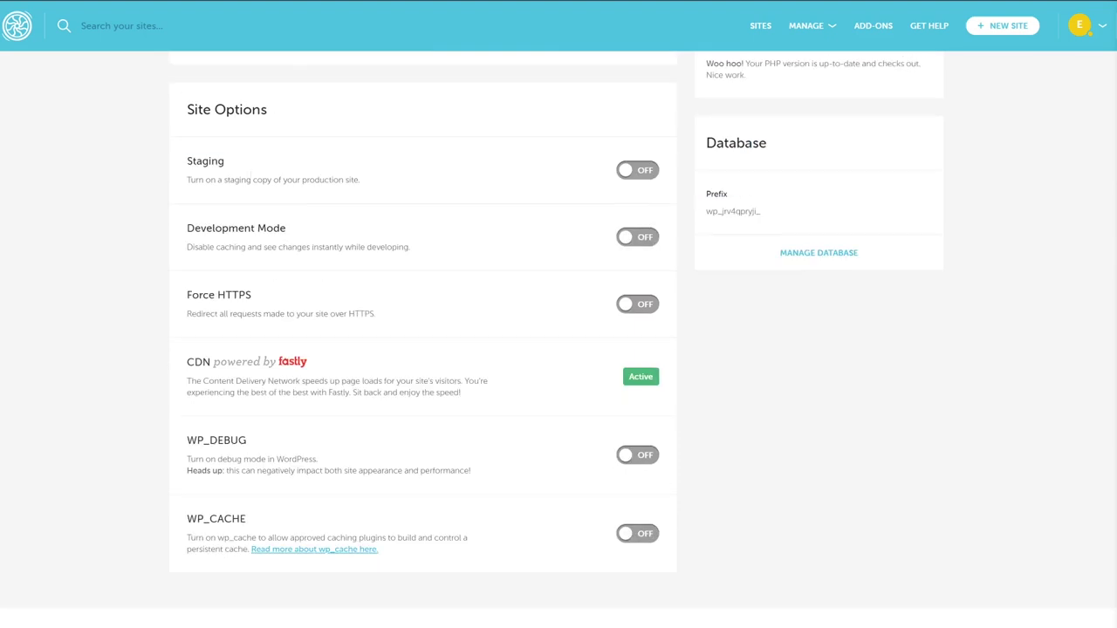
pyautogui.doubleClick(231, 162)
pyautogui.click(480, 189)
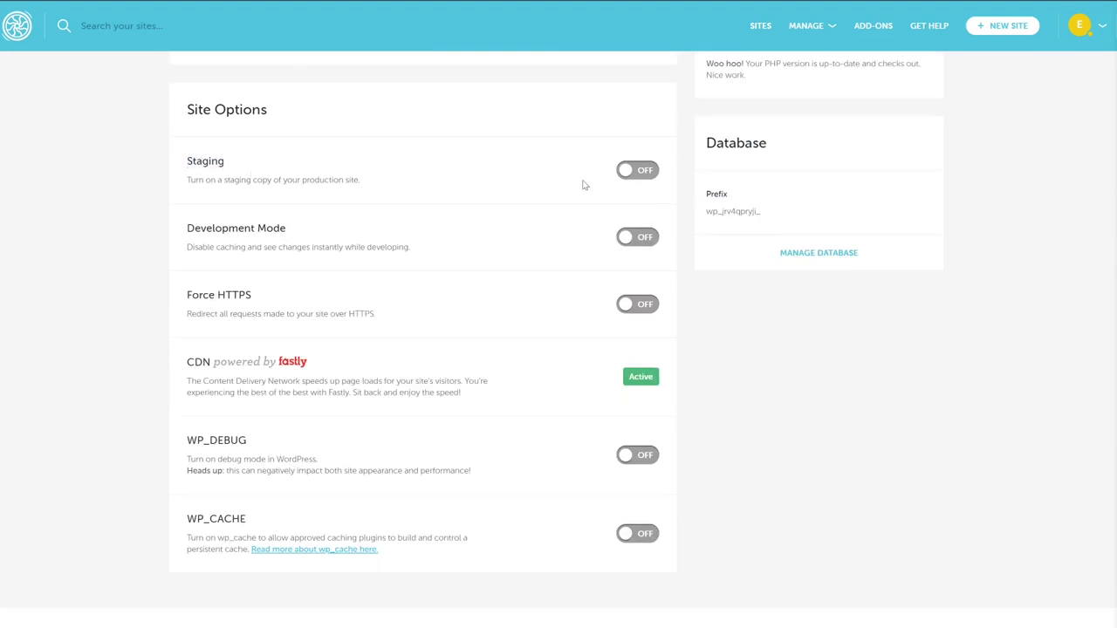